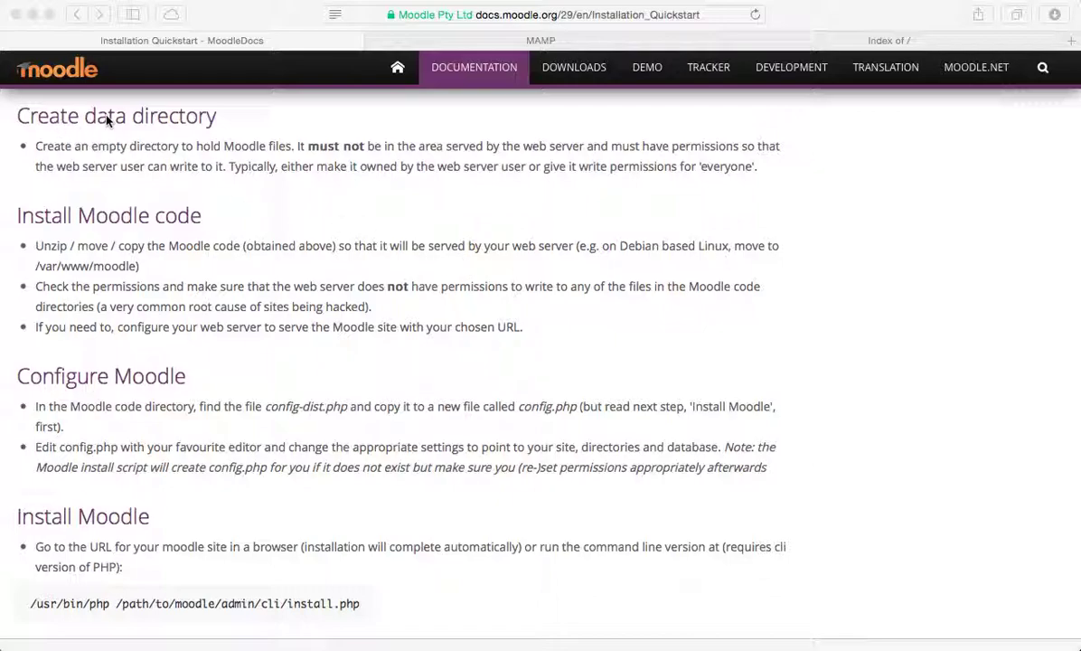
Step: Open a new Finder window showing the Desktop folder
key("super+Tab")
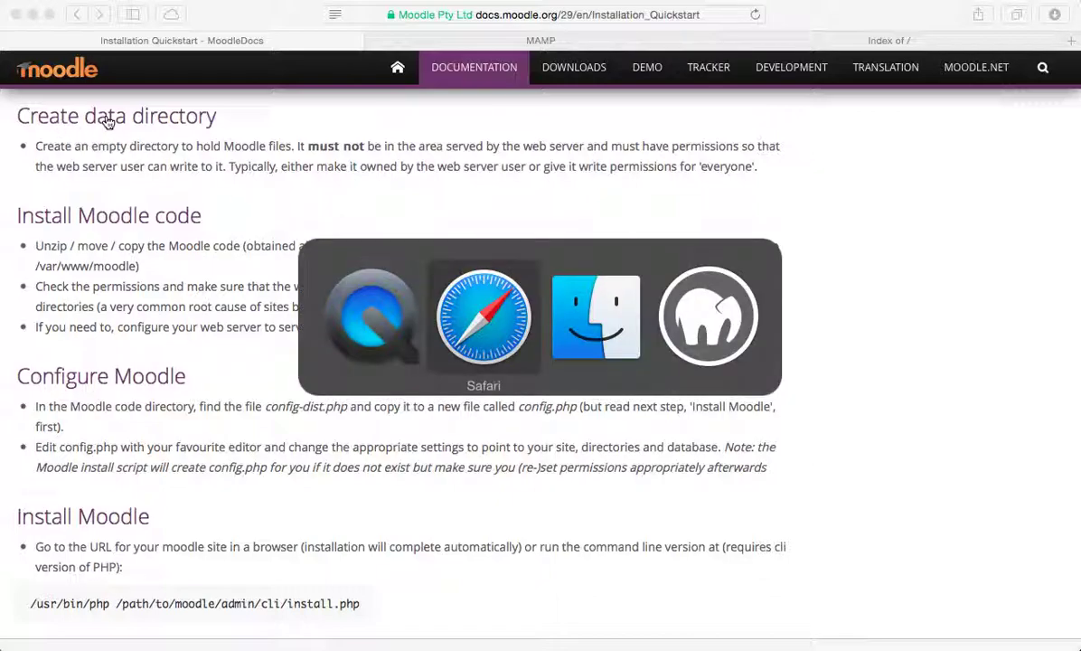
key("super+Tab")
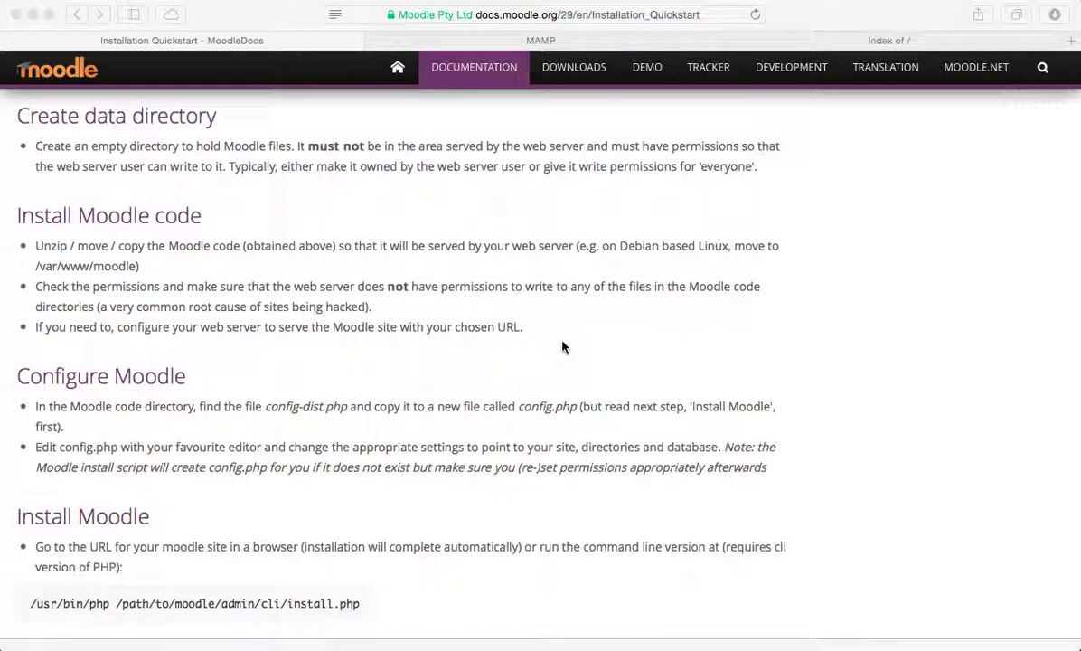
key("super+Tab")
key("super+shift+Tab")
key("super+n")
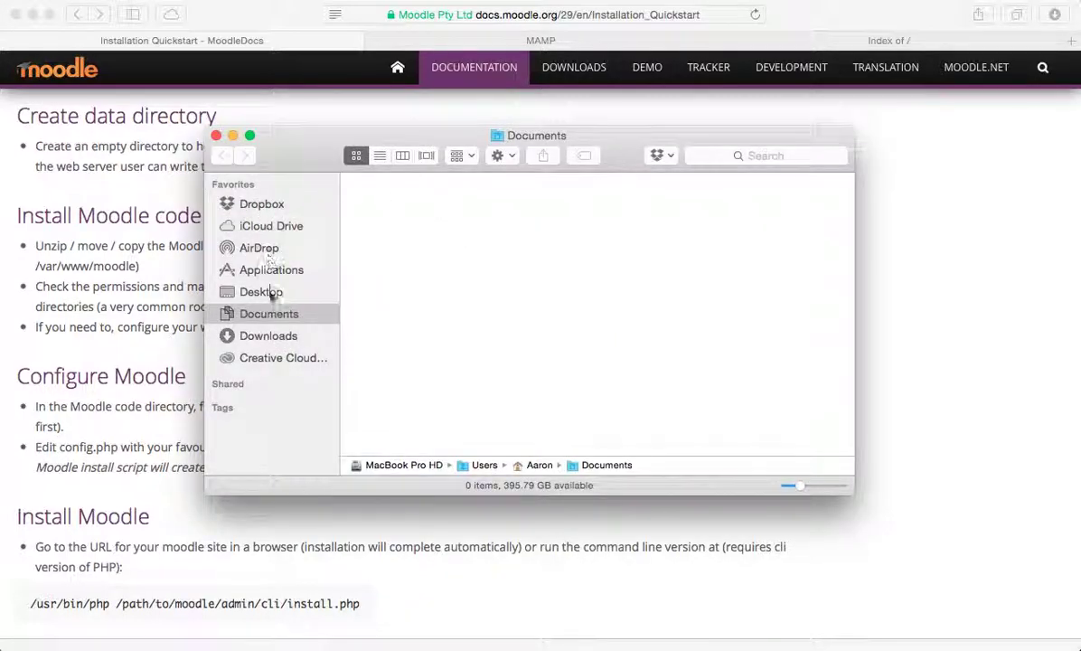
left_click(271, 294)
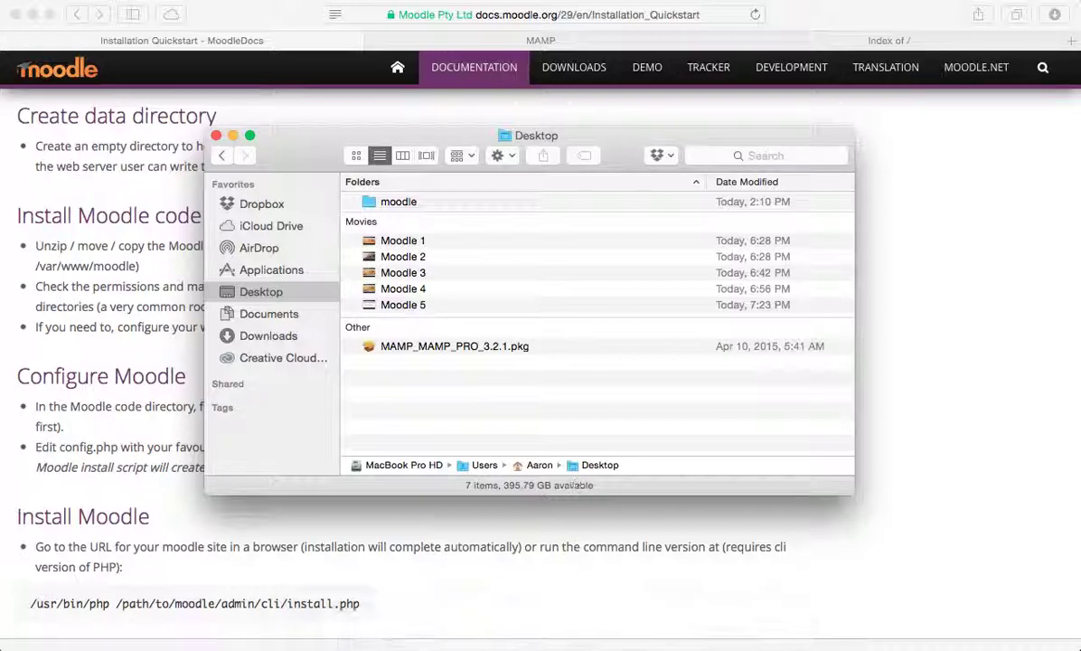
Step: Reveal MAMP's web server document root and open its Sites folder containing moodledata
key("super+Tab")
key("super+Tab")
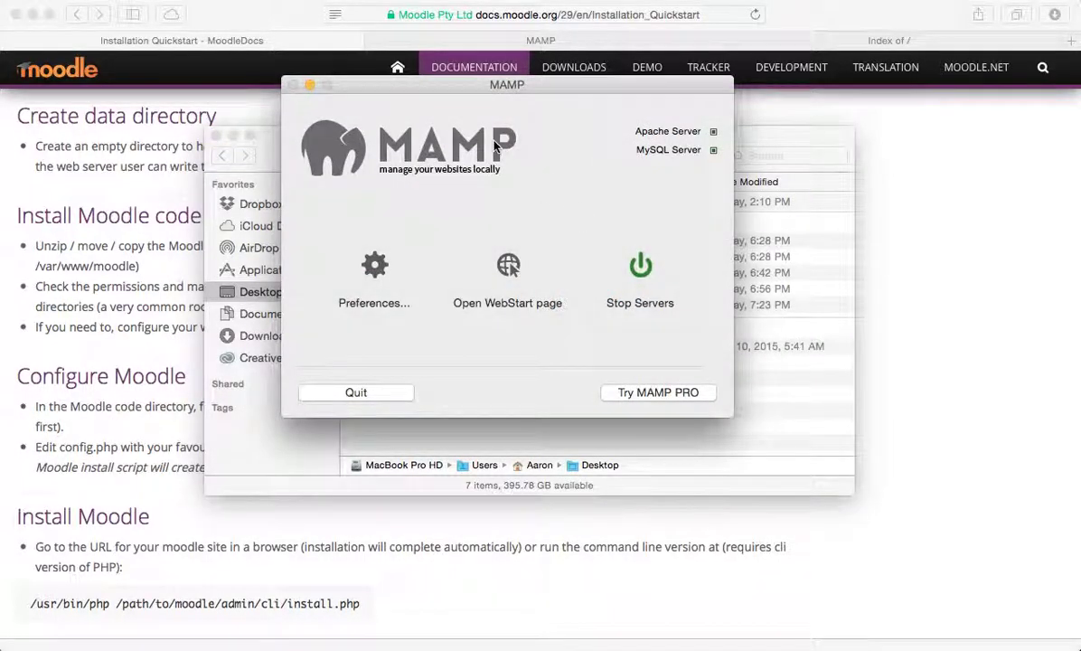
left_click(340, 253)
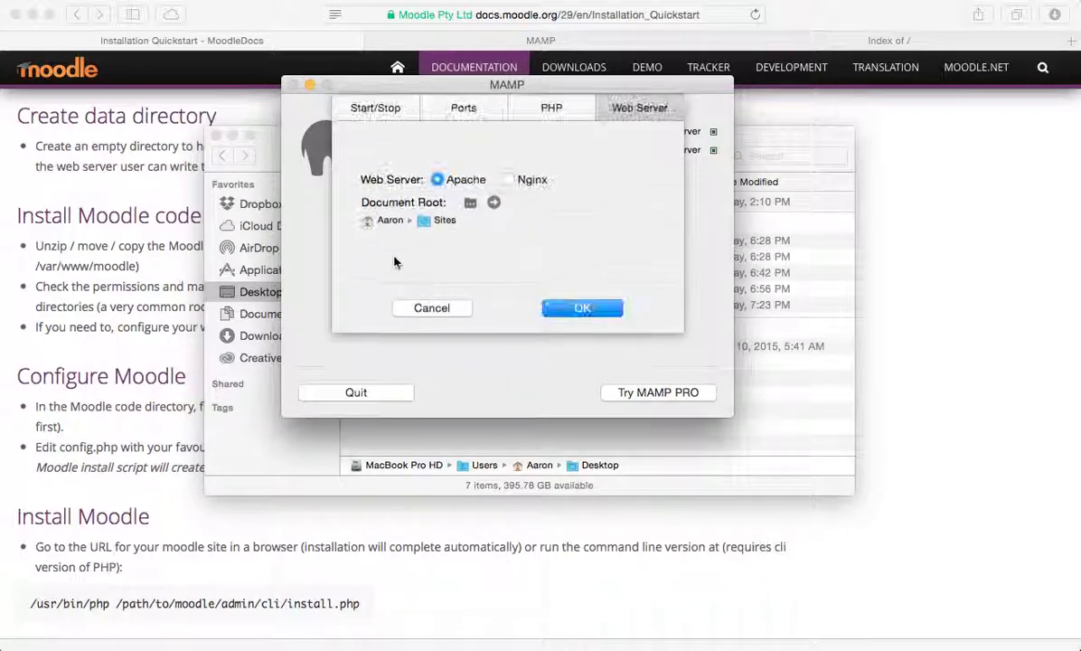
left_click(494, 203)
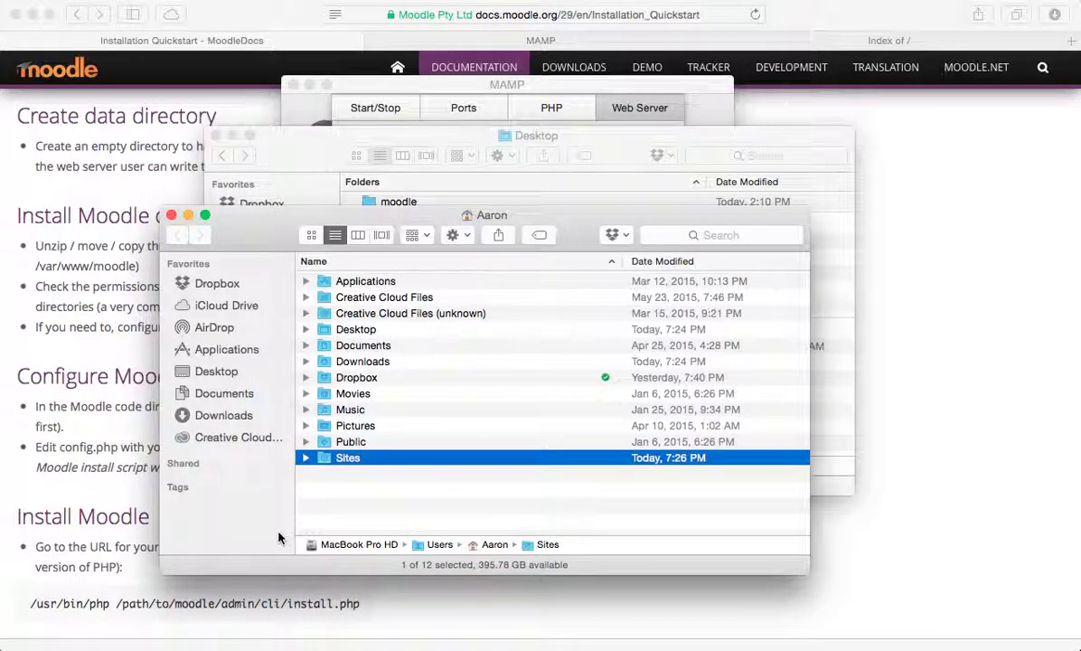
double_click(329, 459)
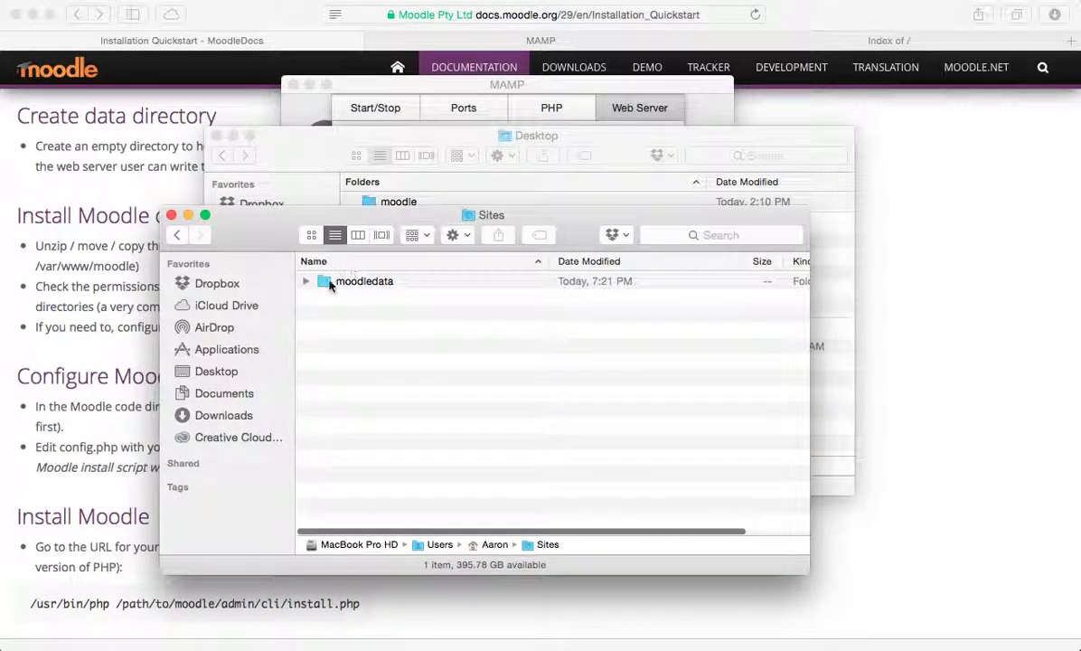
left_click_drag(417, 213, 471, 161)
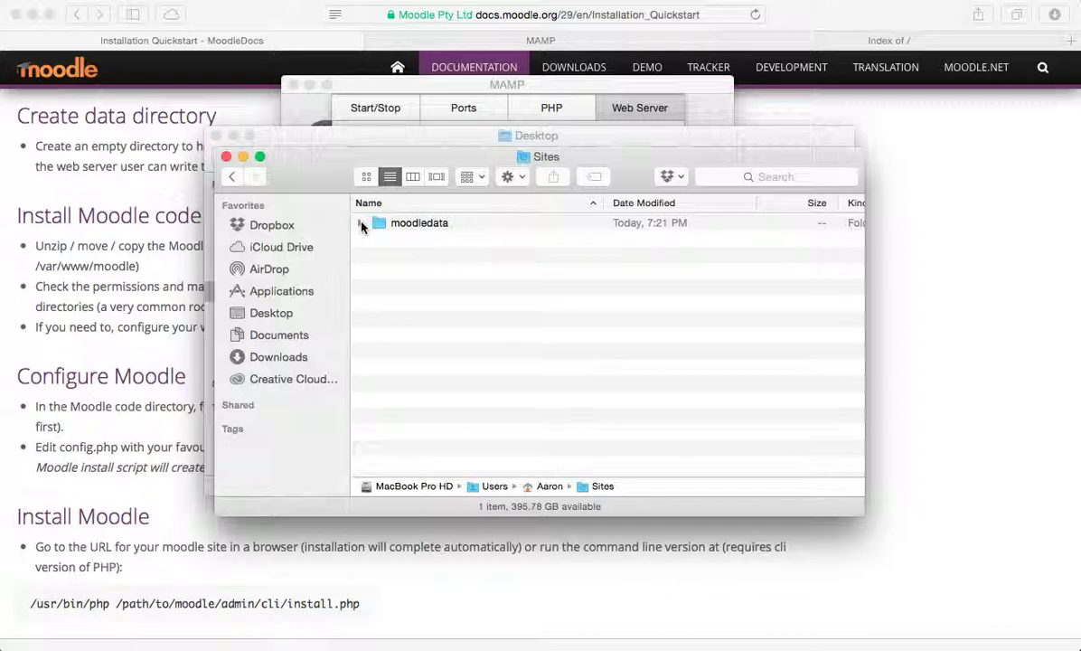
left_click(804, 42)
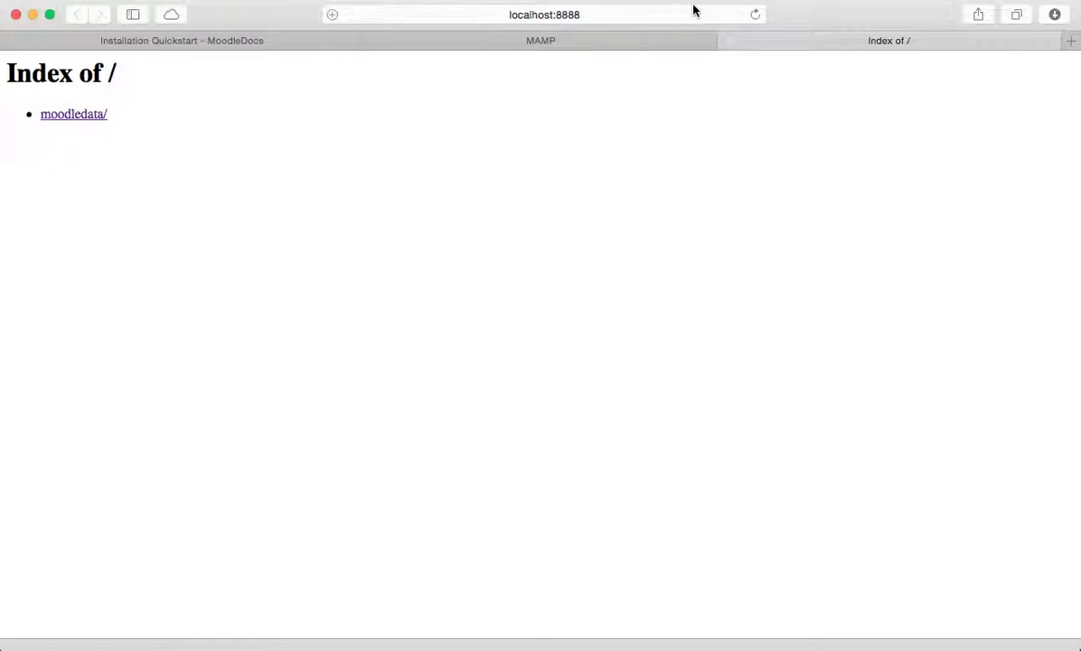
Step: Open moodledata/ in the localhost:8888 listing, go back, then return to the MoodleDocs Quickstart tab
left_click(96, 117)
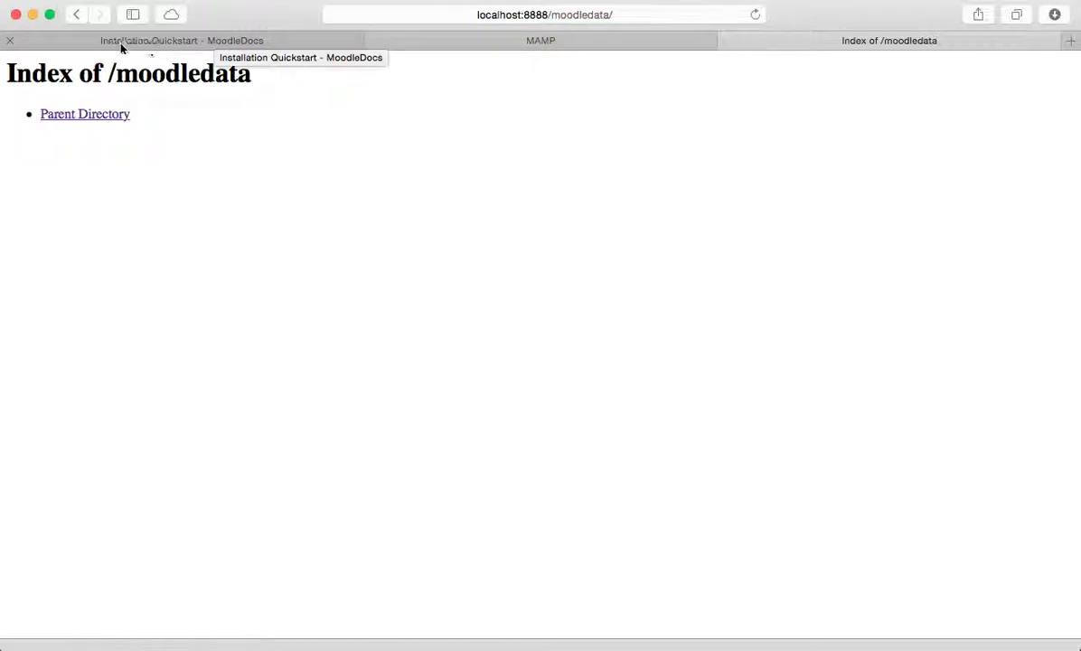
left_click(78, 15)
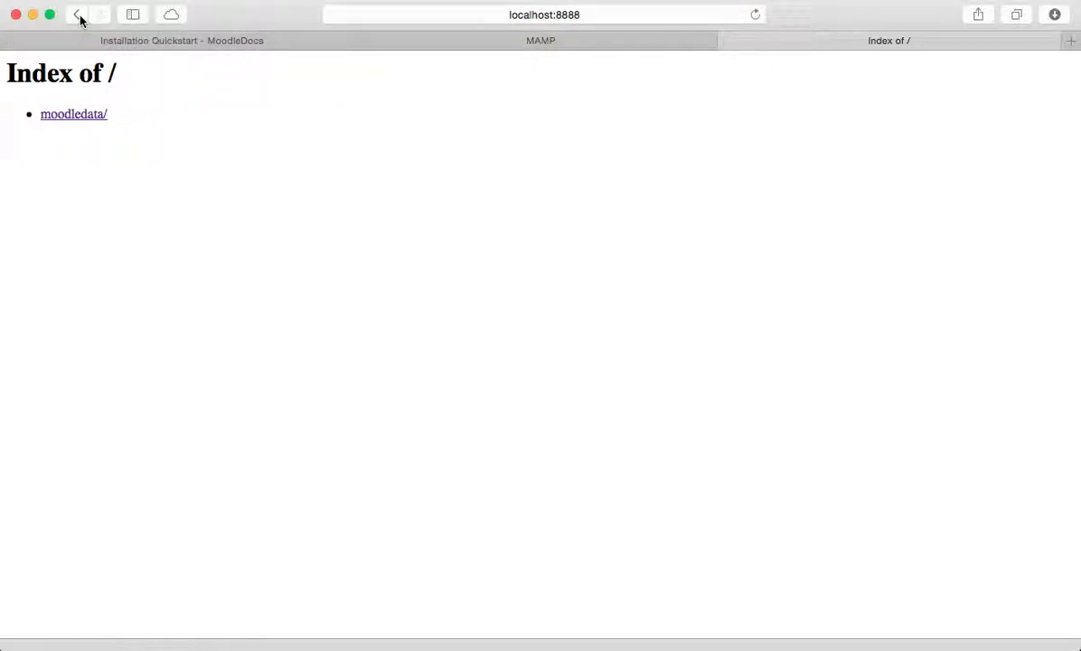
left_click(257, 43)
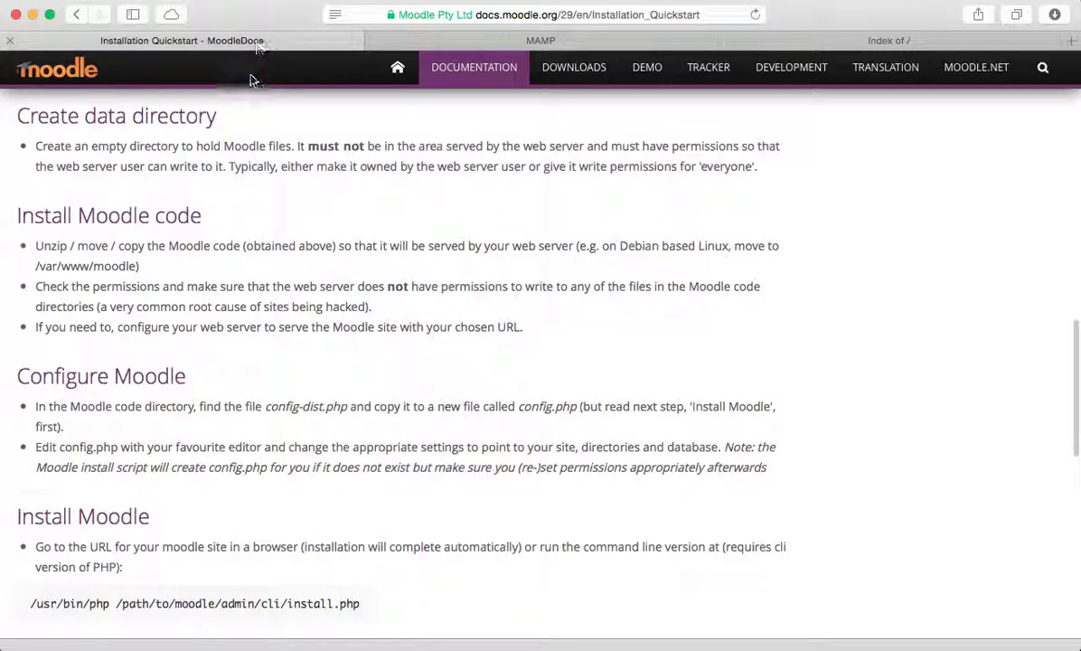
Step: Open the moodle folder on the Desktop in Finder to check its contents
scroll(240, 185, "down", 2)
scroll(244, 187, "down", 1)
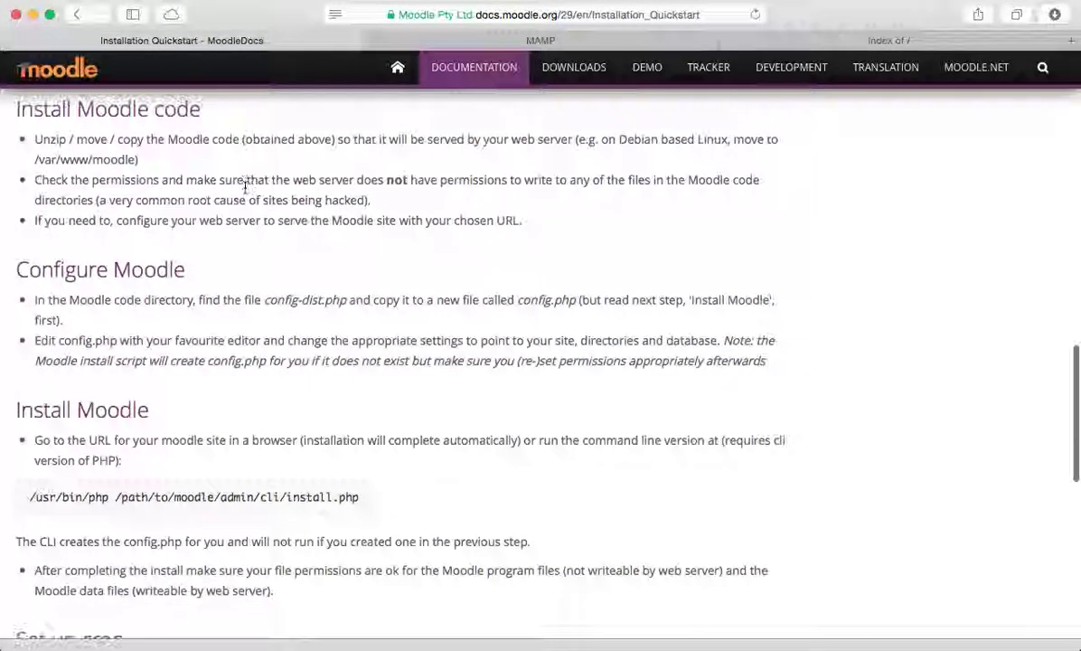
scroll(256, 191, "up", 1)
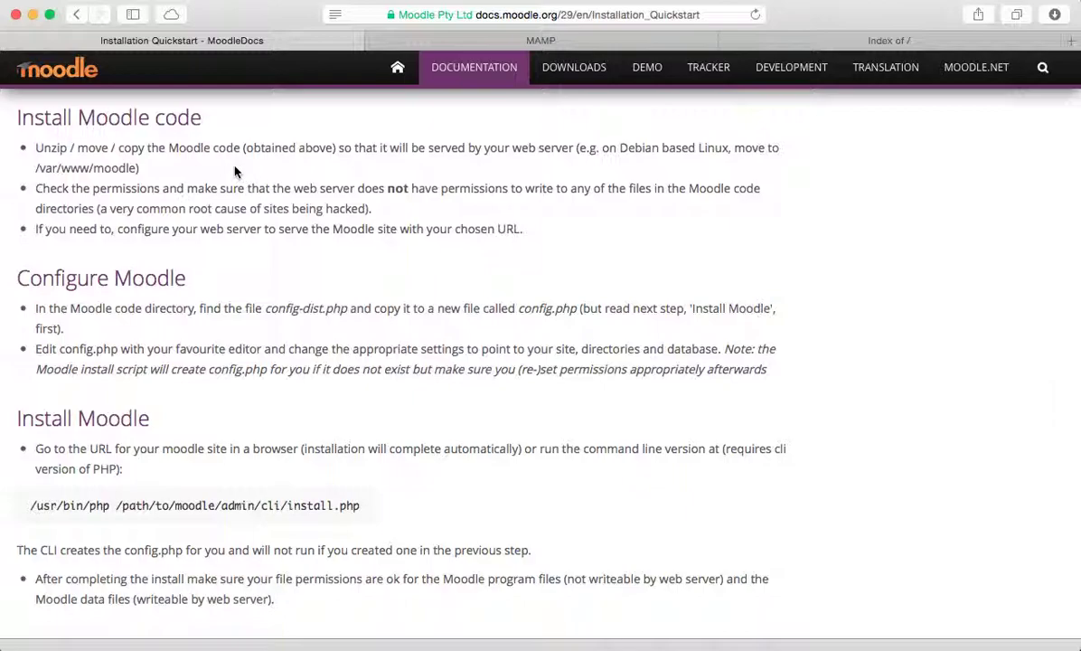
key("super+Tab")
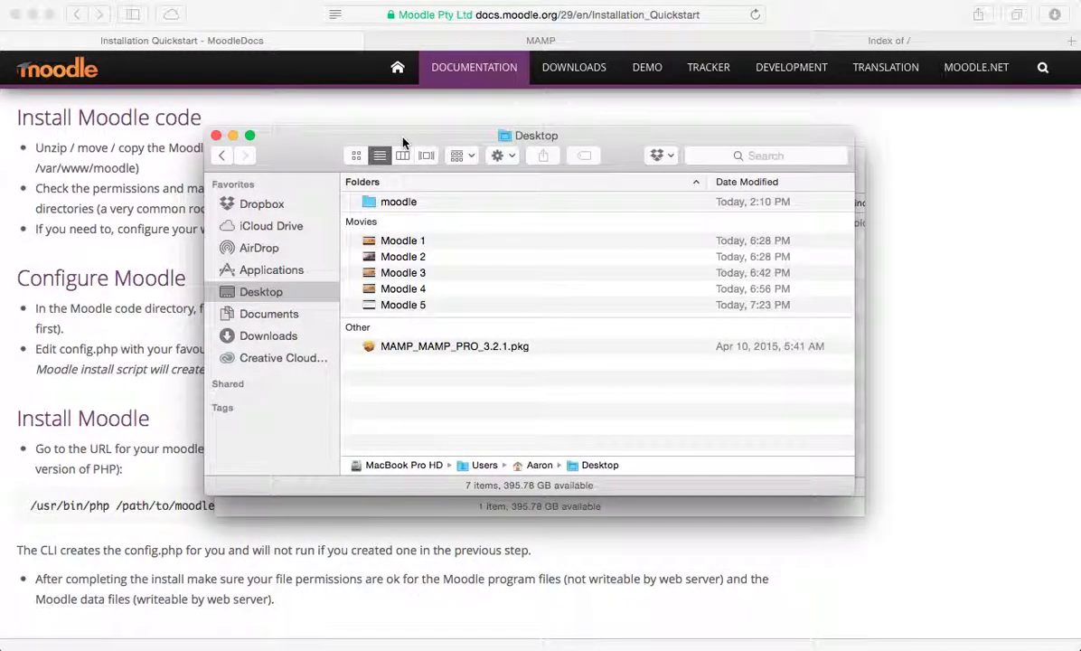
left_click_drag(376, 127, 366, 289)
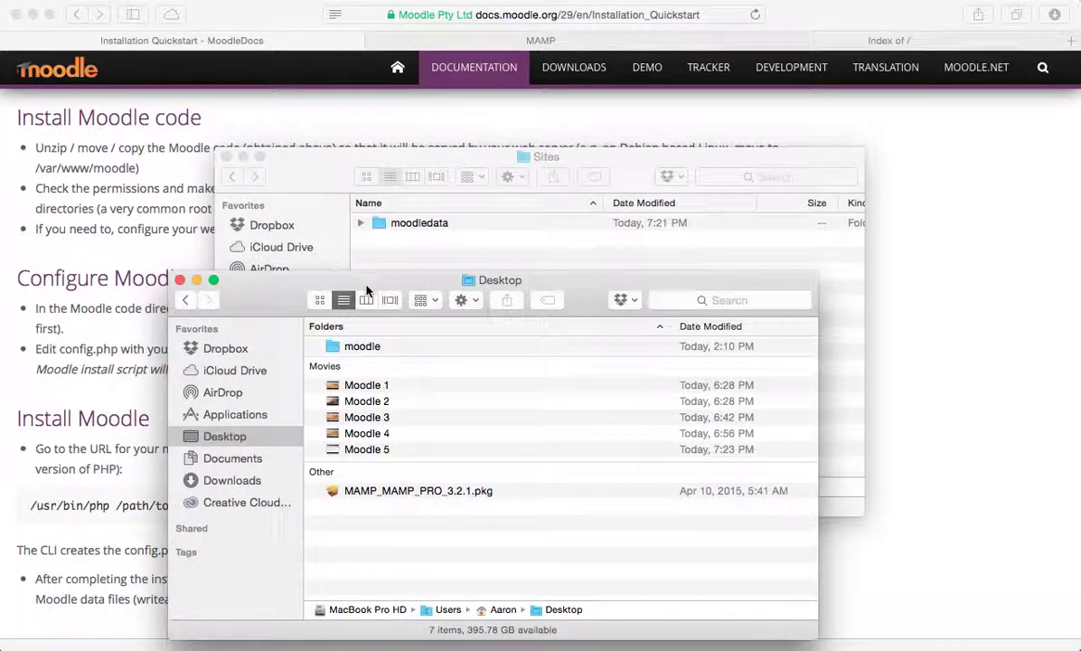
left_click(331, 347)
double_click(331, 347)
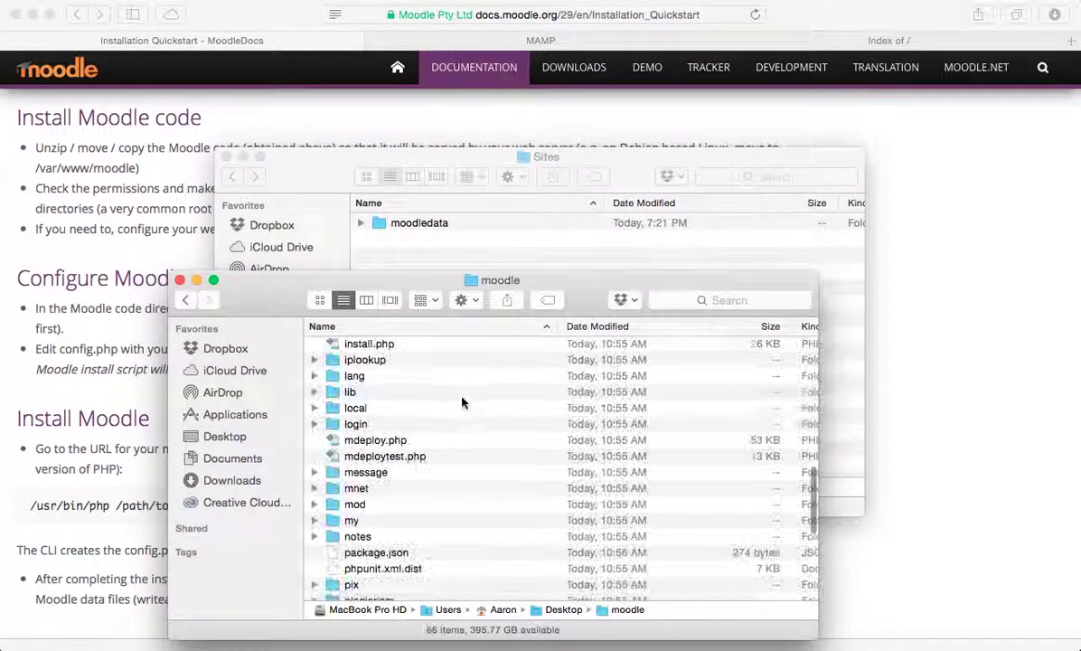
Step: Drag the moodle folder from the Desktop into the Sites folder beside moodledata
scroll(415, 479, "down", 5)
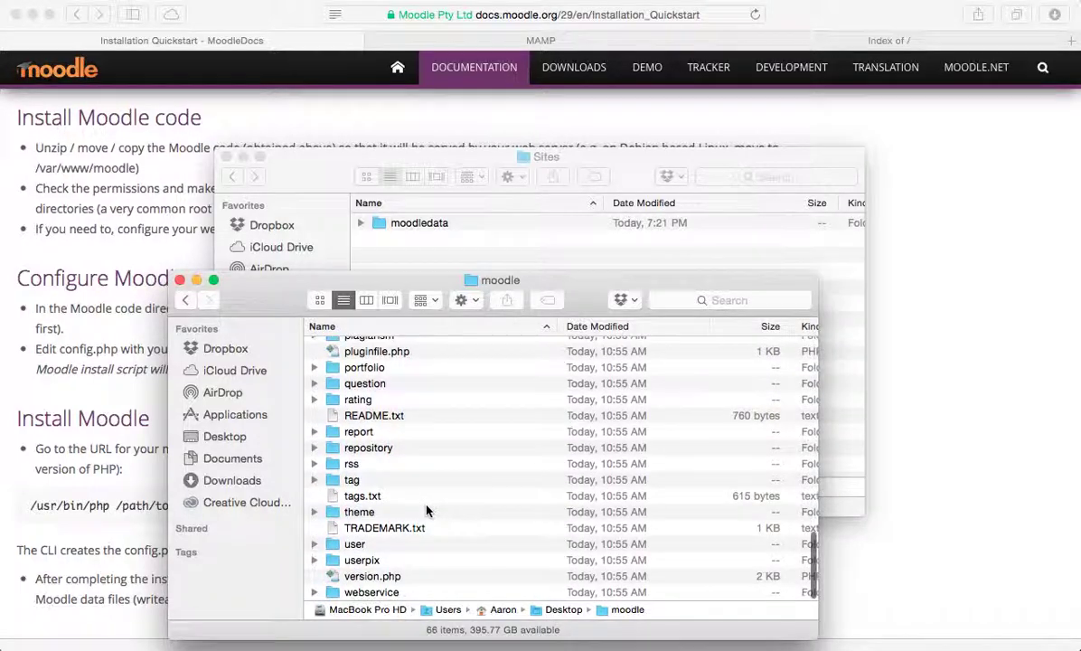
scroll(426, 511, "up", 10)
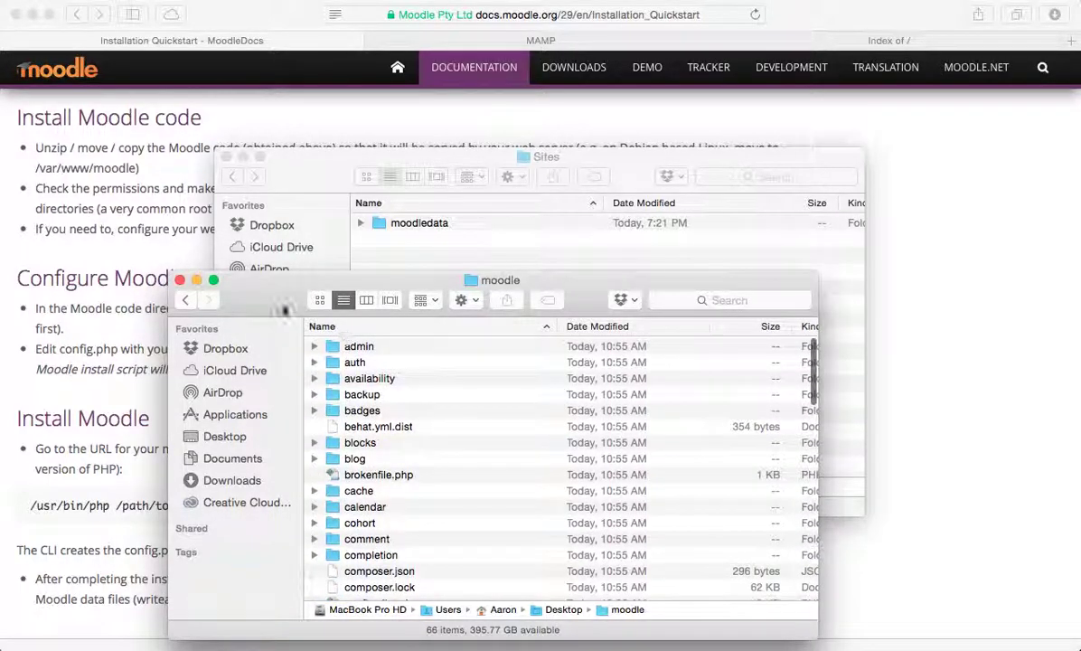
left_click(186, 300)
left_click_drag(344, 352, 426, 256)
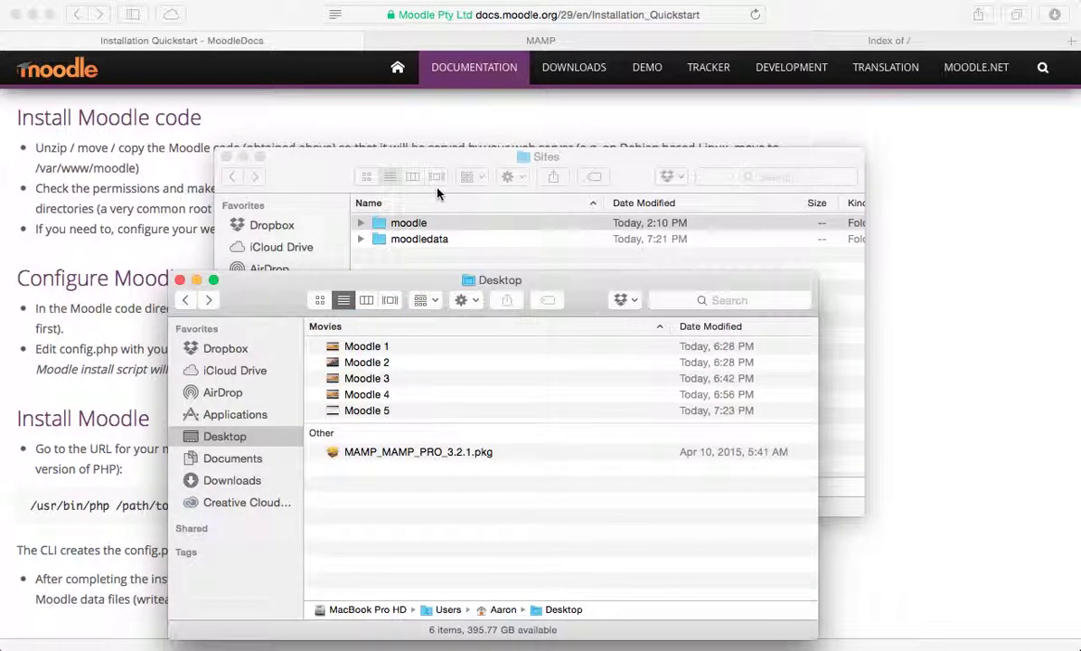
left_click(309, 15)
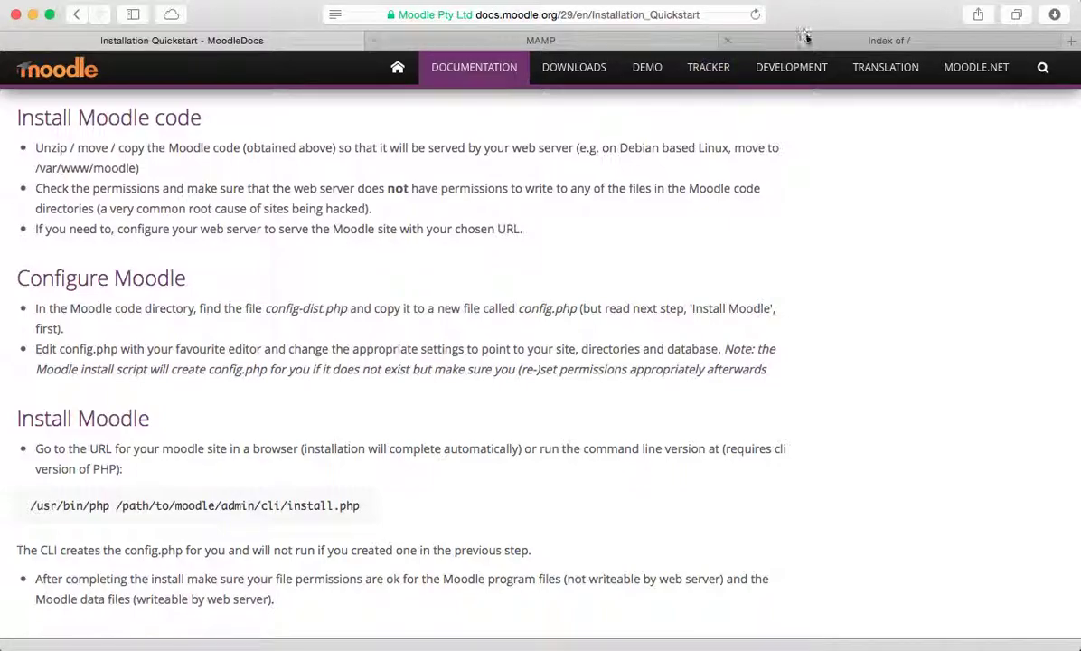
left_click(805, 40)
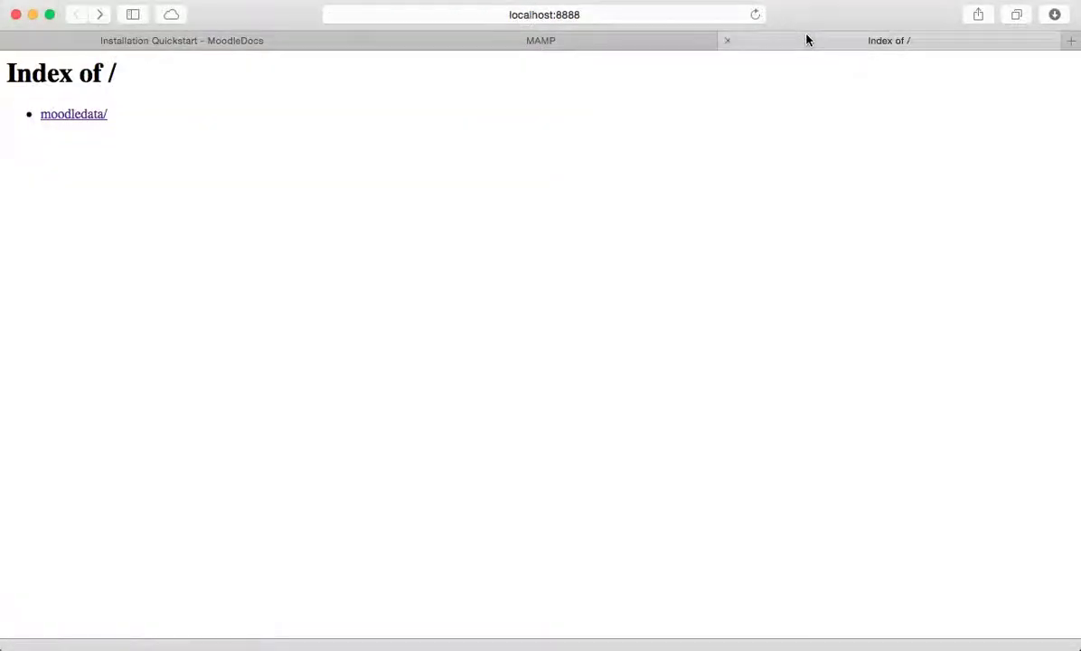
Step: Refresh the localhost:8888 listing and open moodle/ to reach the Choose a language installer page
left_click(755, 14)
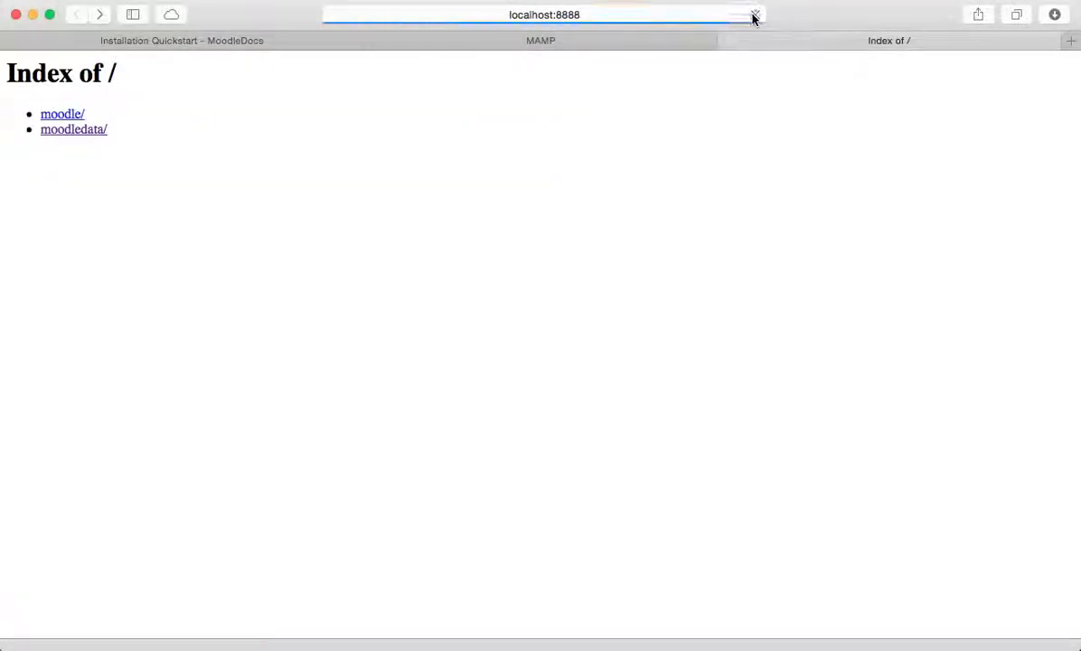
left_click(74, 117)
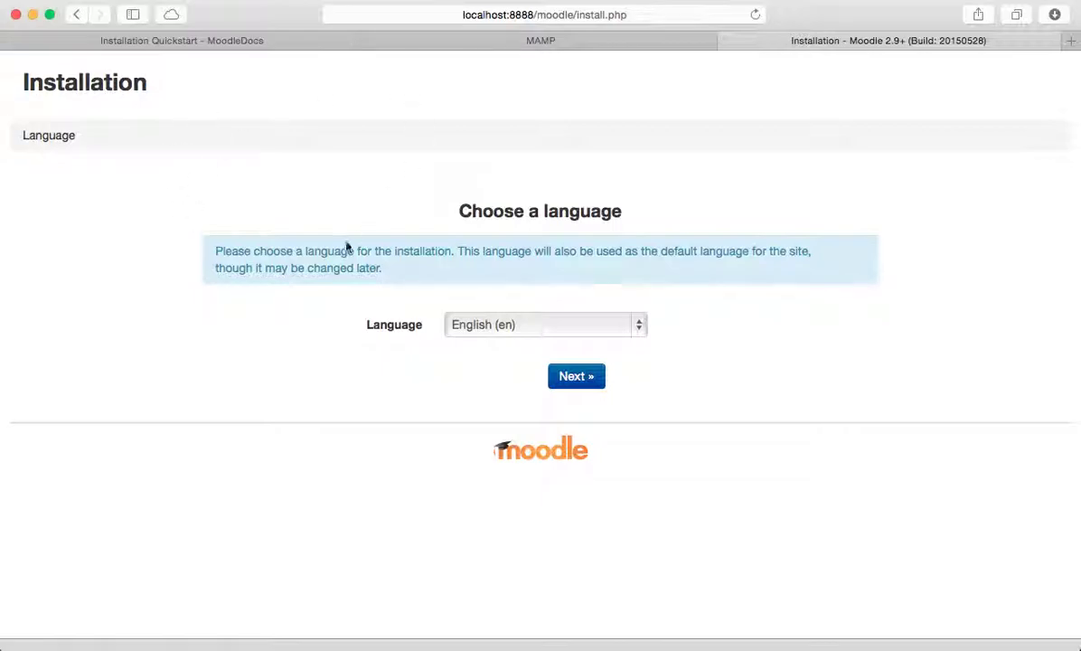
left_click(226, 47)
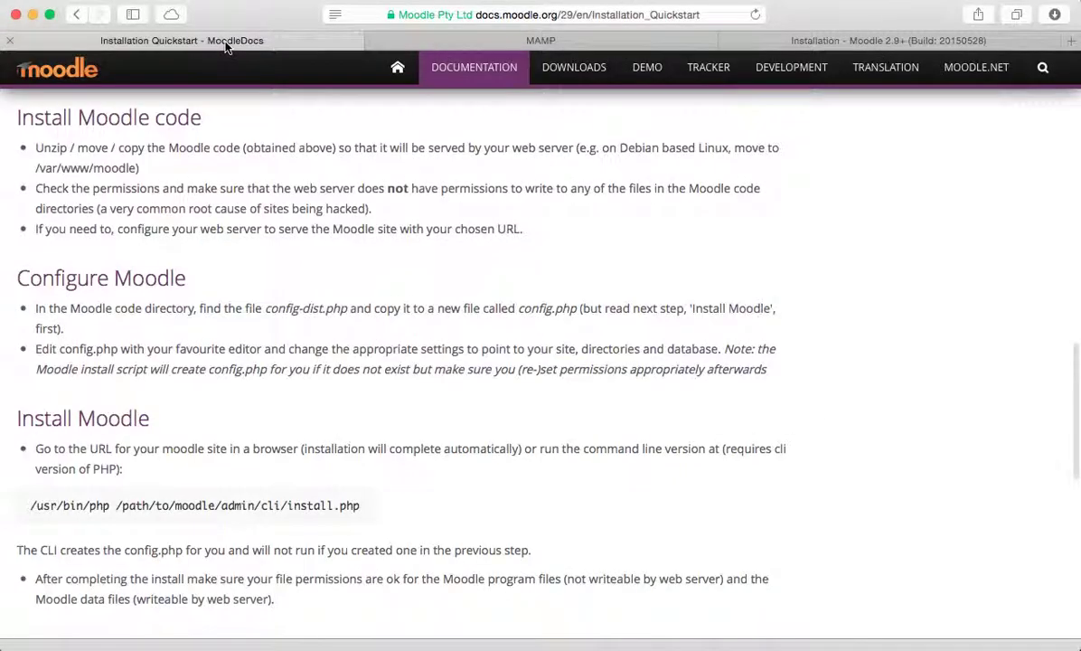
left_click(823, 48)
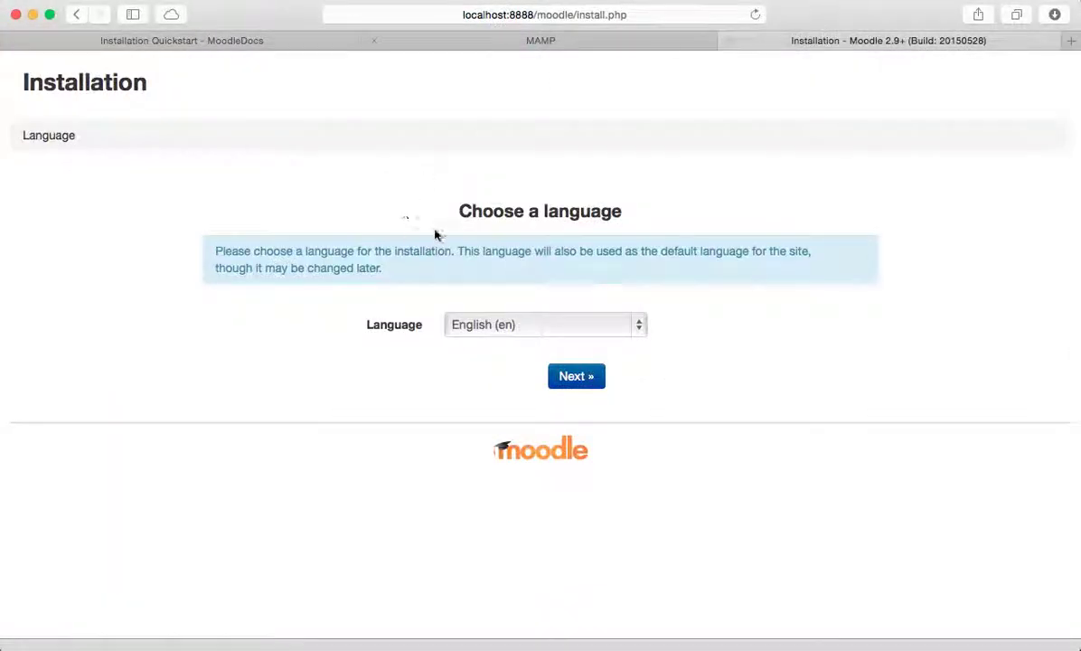
left_click(242, 42)
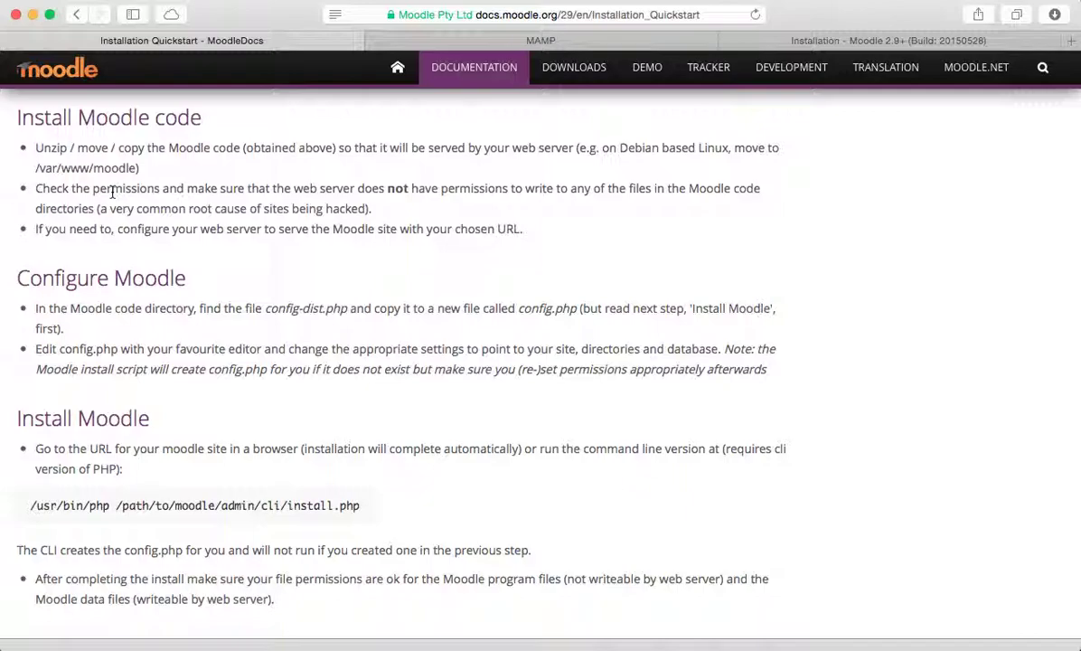
scroll(112, 191, "down", 1)
left_click_drag(36, 188, 389, 210)
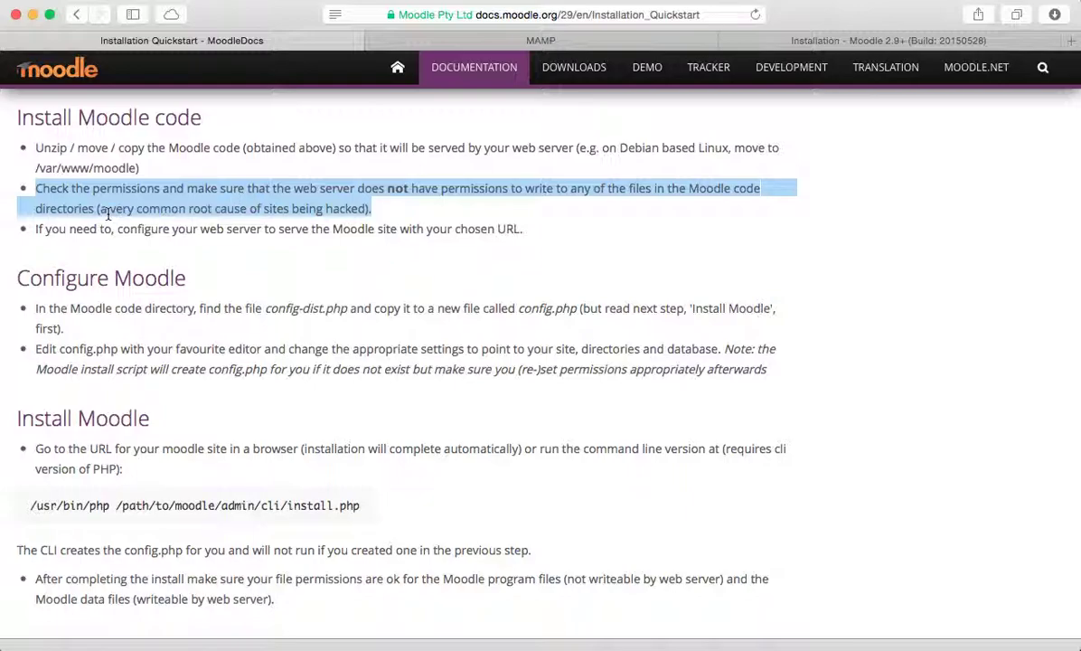
left_click(156, 211)
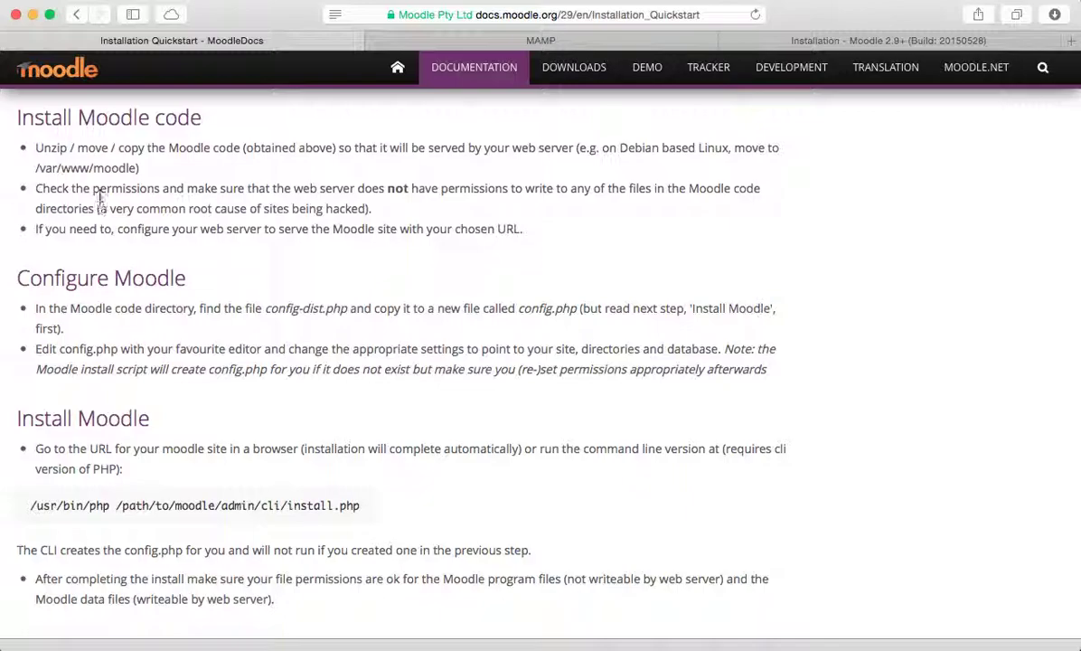
left_click_drag(34, 188, 369, 206)
left_click(260, 191)
Step: Return from the installer tab to MoodleDocs, scrolling to Configure Moodle through Set up cron
left_click(734, 41)
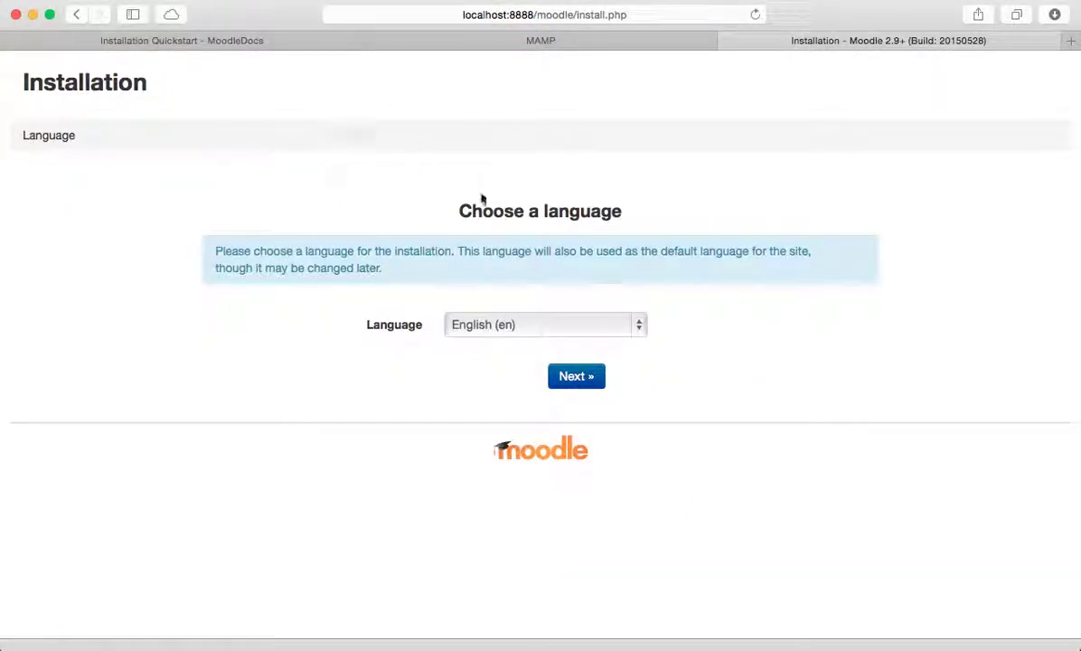
left_click(268, 42)
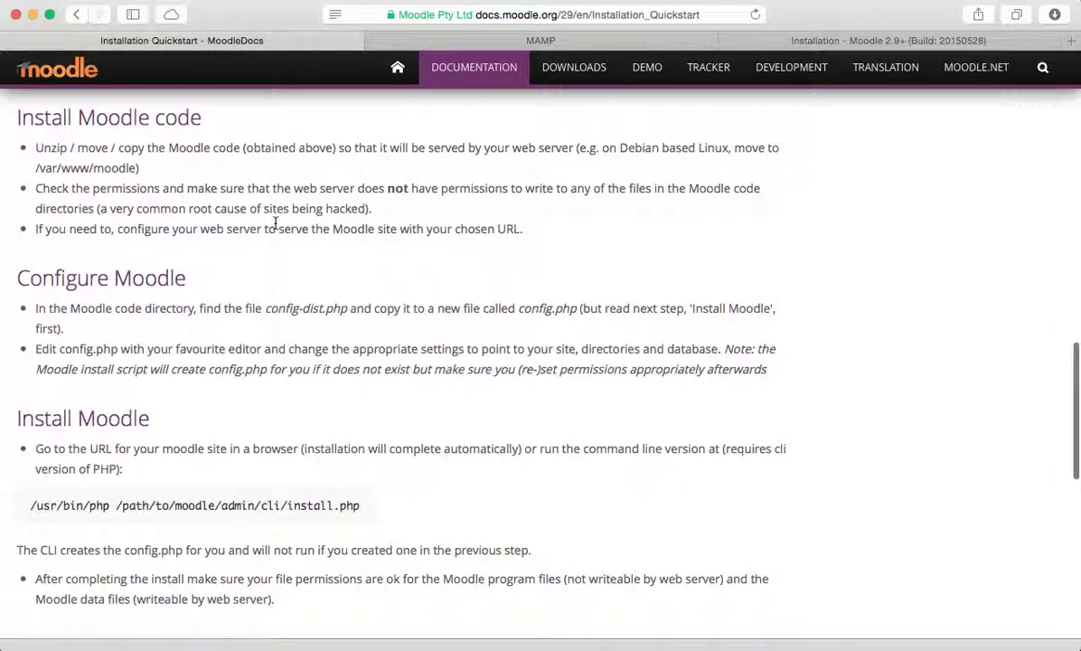
scroll(276, 222, "down", 4)
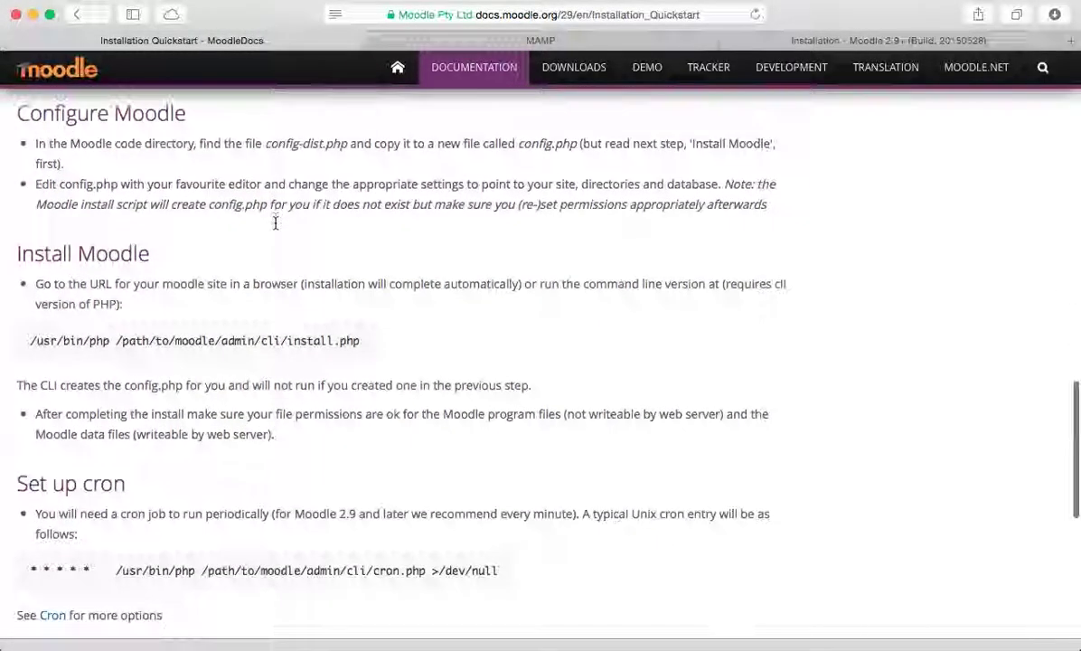
scroll(276, 223, "up", 1)
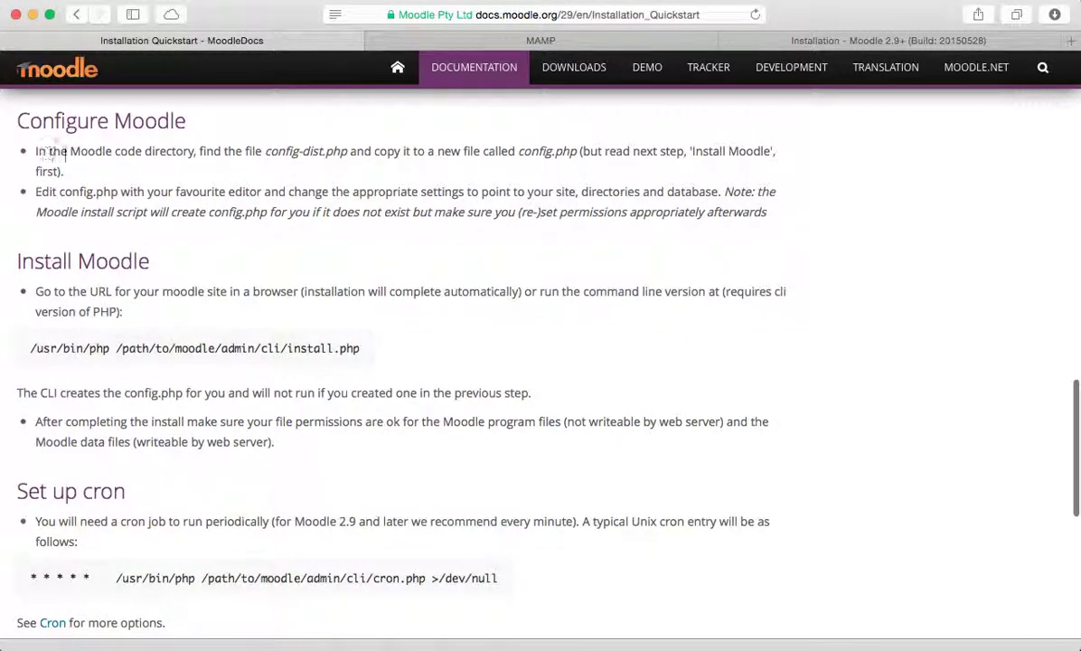